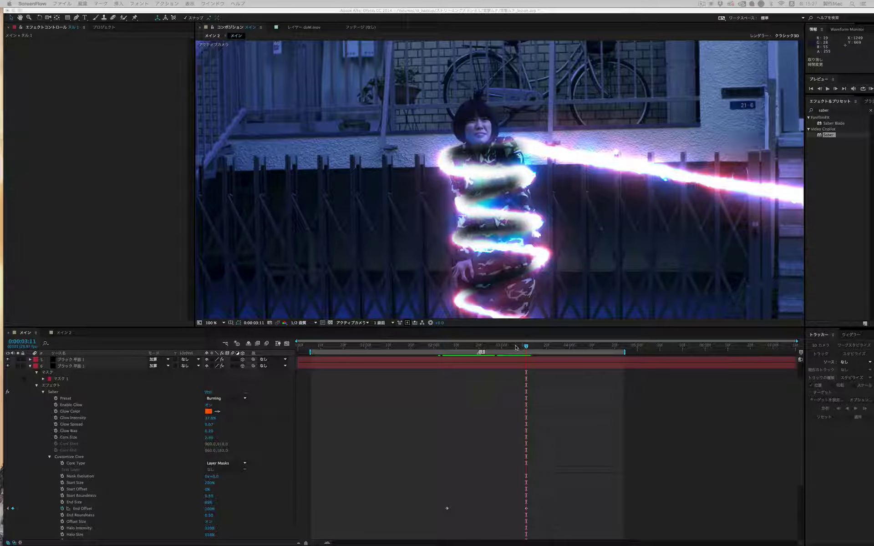
Inspect both saber solids' Saber settings, including End Offset, and move the playhead back to 0:00:02:13
left_click(91, 511)
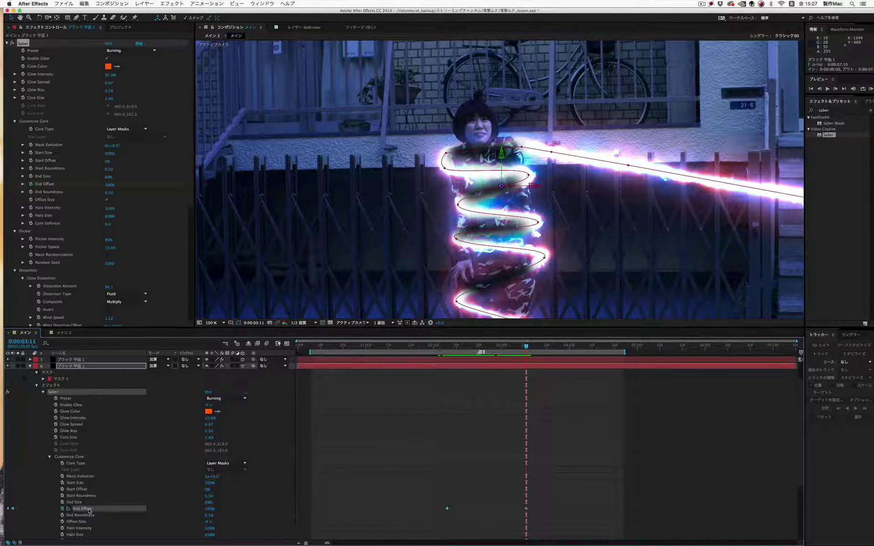
left_click(81, 360)
left_click(81, 360)
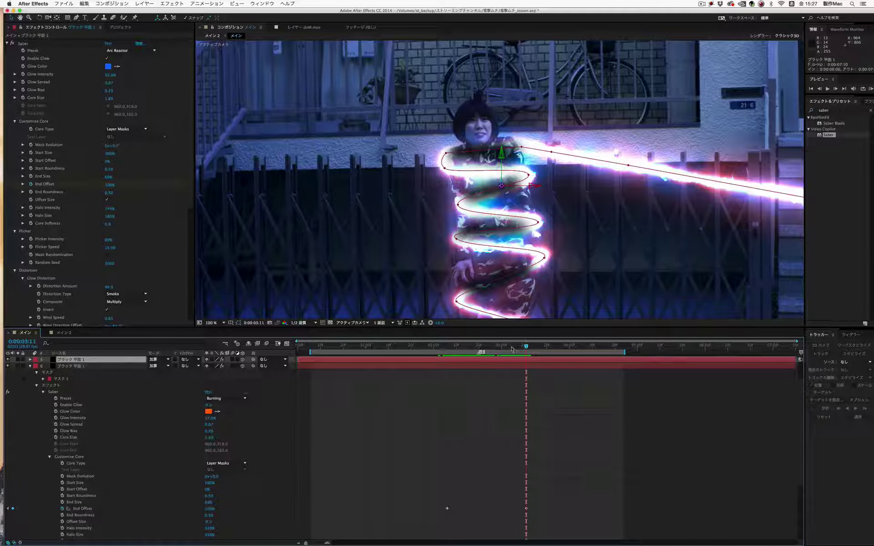
mouse_move(514, 350)
left_mouse_down()
mouse_move(449, 349)
mouse_move(523, 351)
left_mouse_up()
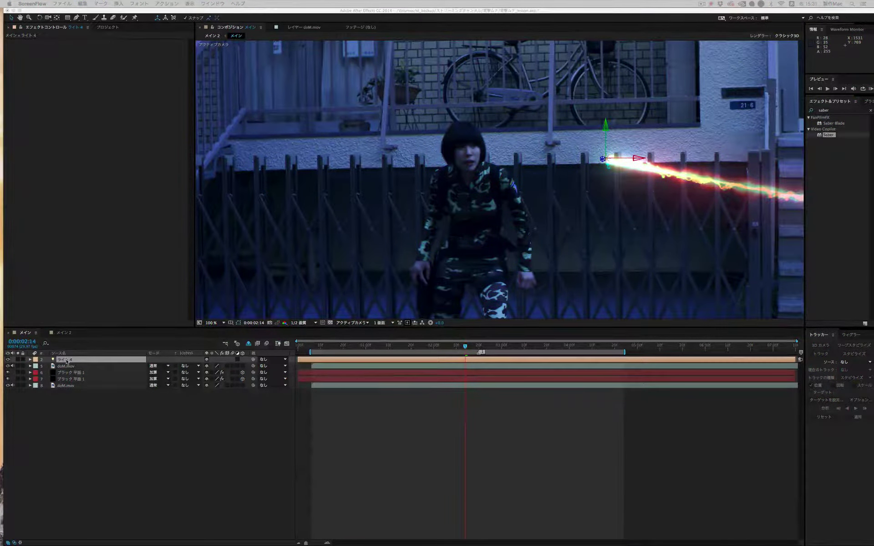
Make the light an orange point light, nudge it right onto the beam's tip, and advance to 0:00:03:05
double_click(67, 362)
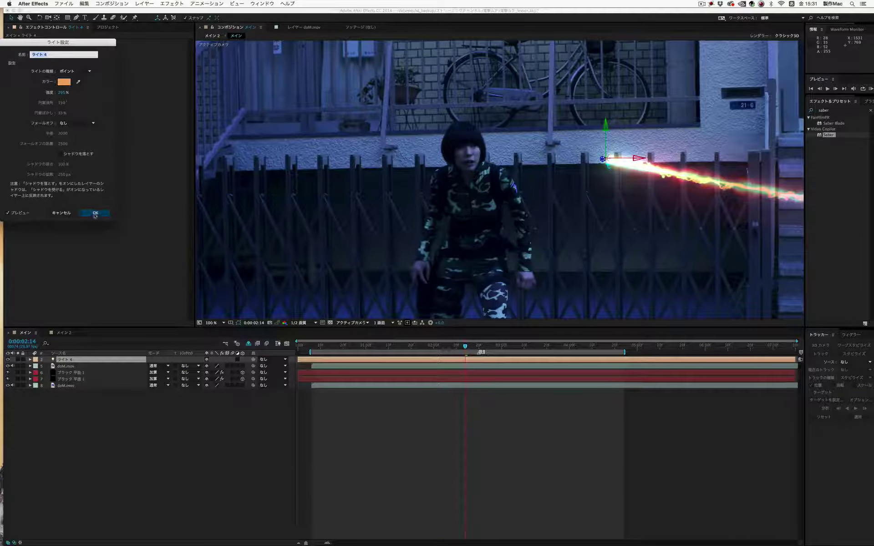
left_click(95, 212)
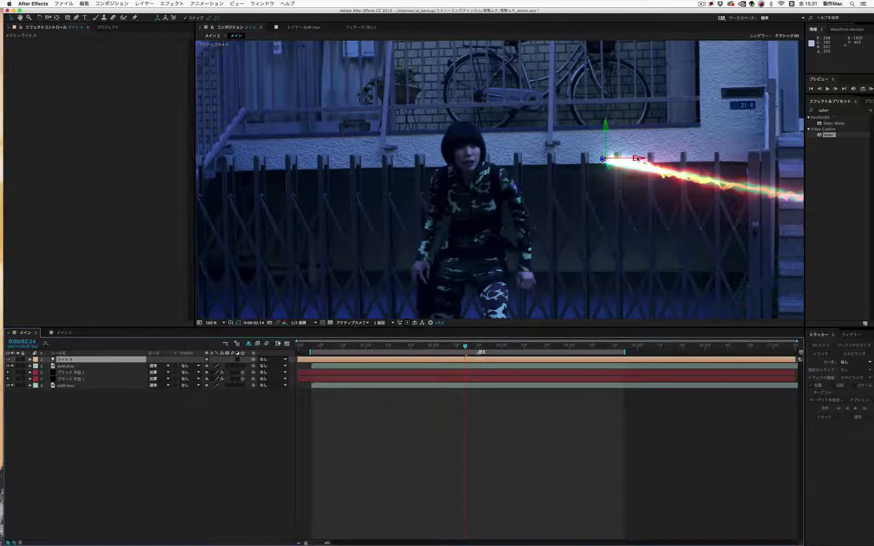
mouse_move(639, 159)
left_mouse_down()
mouse_move(743, 171)
mouse_move(595, 168)
mouse_move(733, 181)
mouse_move(650, 179)
left_mouse_up()
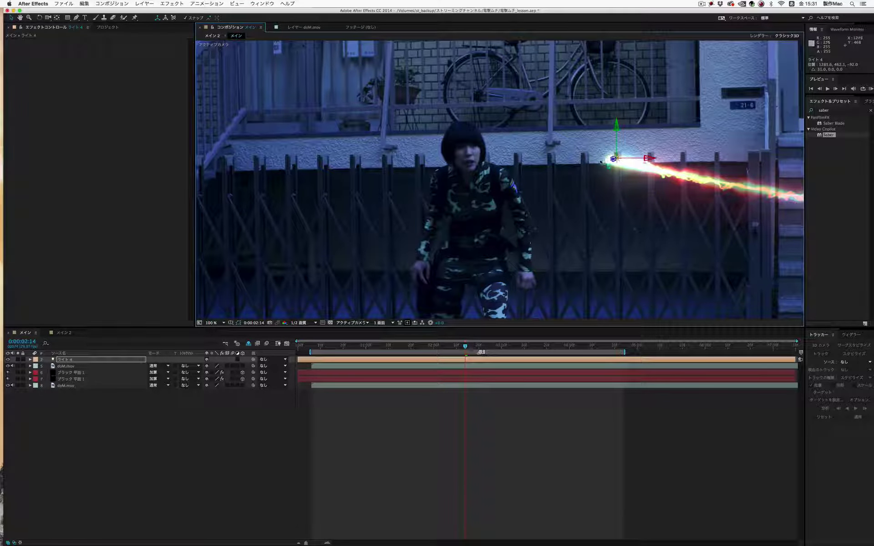
left_click_drag(485, 349, 513, 347)
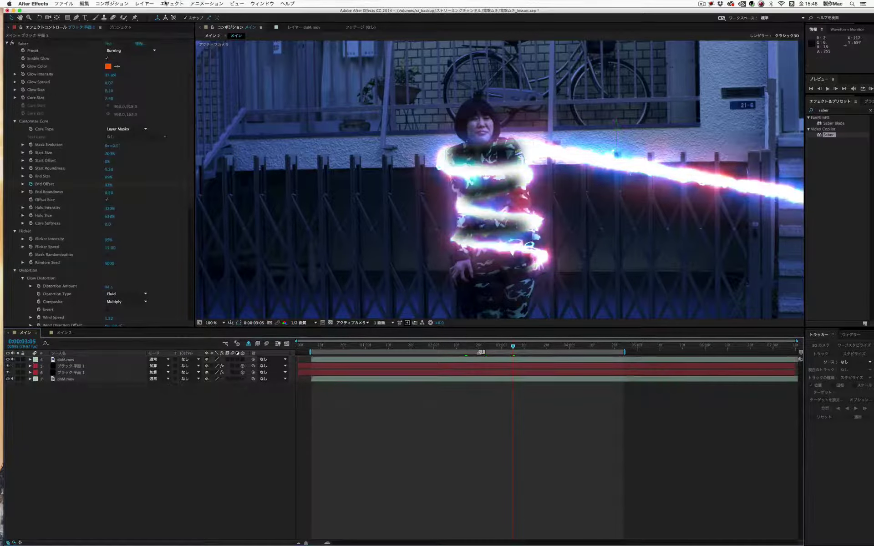
Add a new Null Object layer via Layer > New
left_click(145, 3)
mouse_move(164, 12)
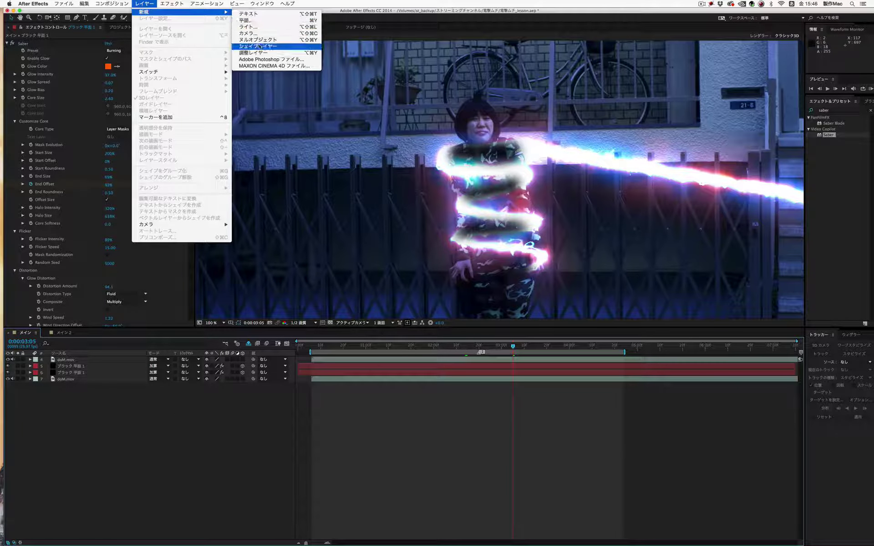
left_click(259, 40)
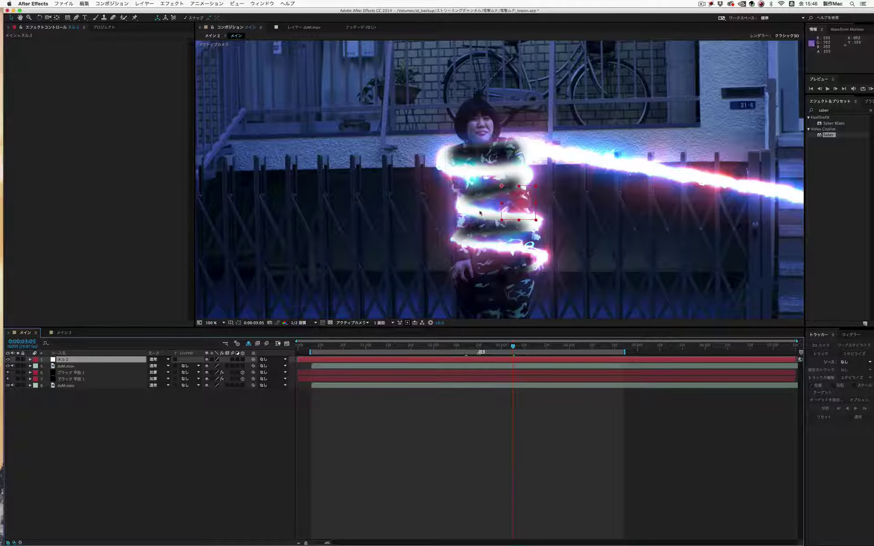
Copy the two Mask Path keyframes from Mask 1 on the saber's black solid
left_click(68, 380)
left_click(30, 380)
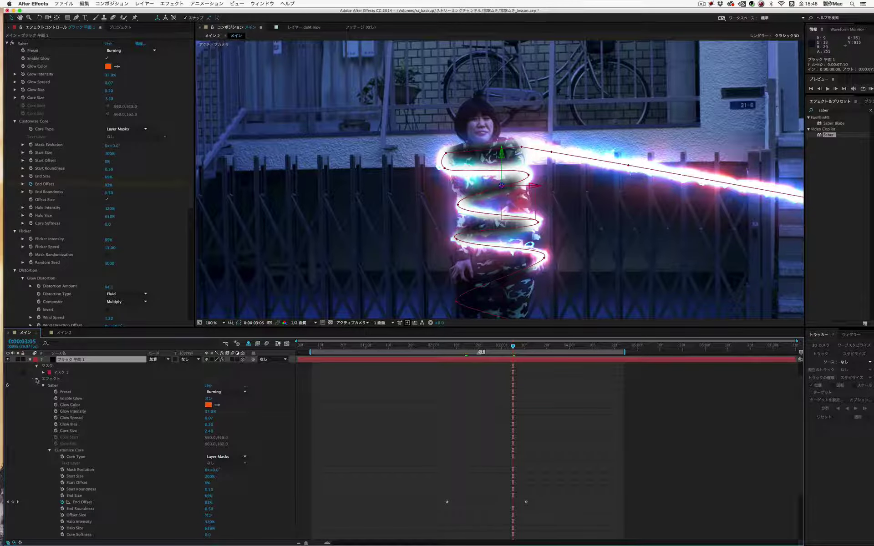
left_click(37, 380)
left_click(59, 392)
left_click(44, 392)
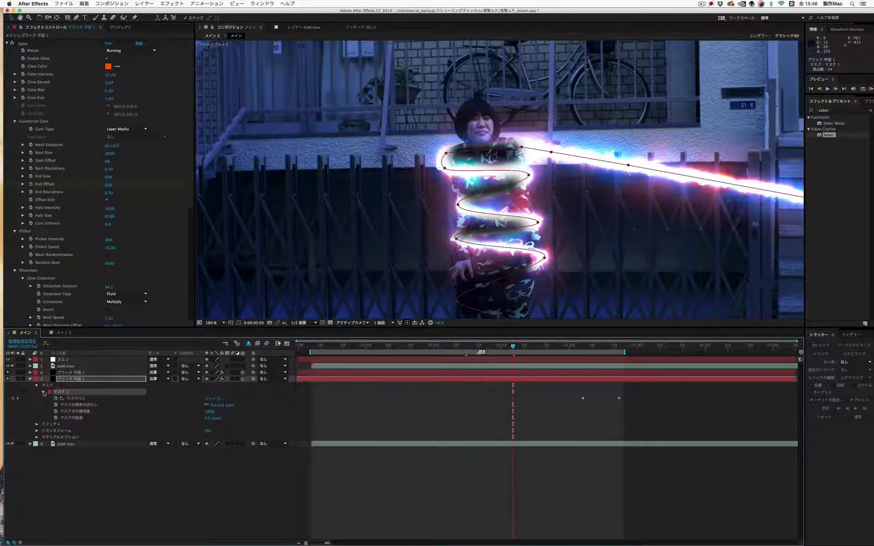
left_click(72, 400)
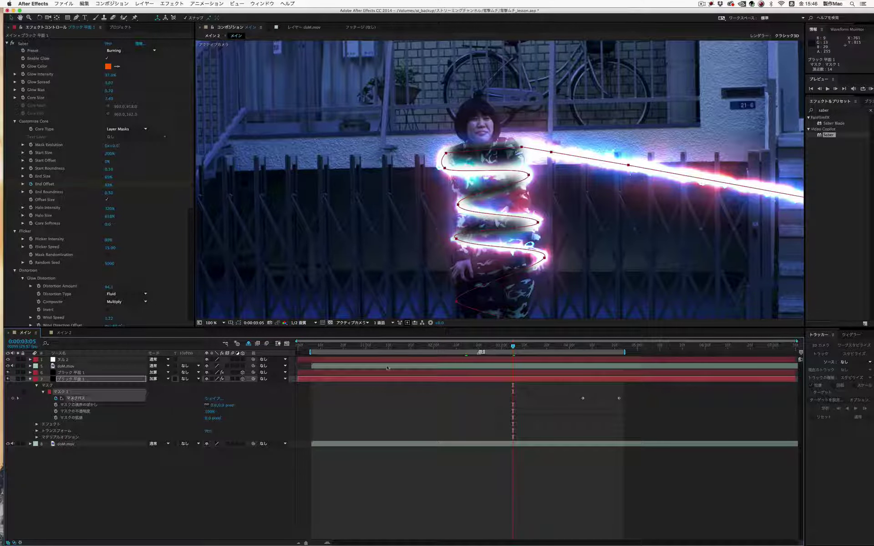
mouse_move(546, 347)
left_mouse_down()
mouse_move(604, 351)
mouse_move(507, 347)
left_mouse_up()
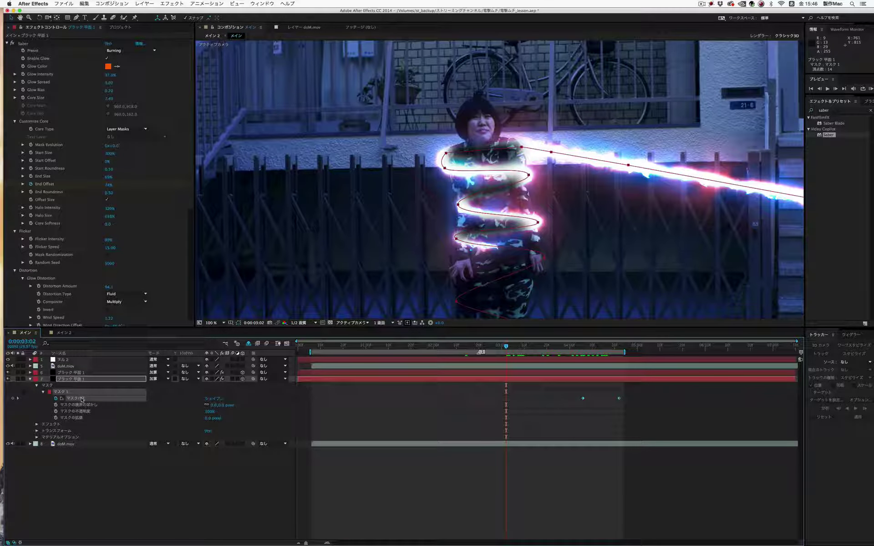
left_click(84, 4)
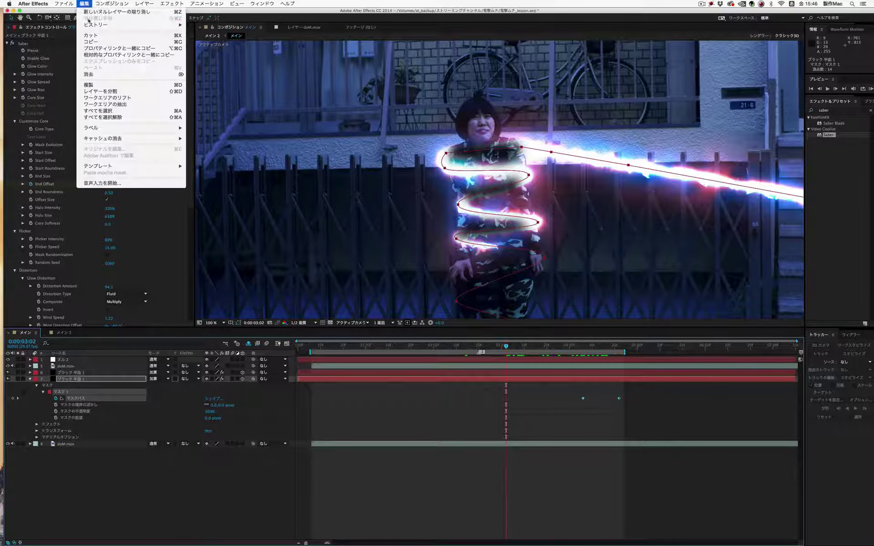
left_click(96, 43)
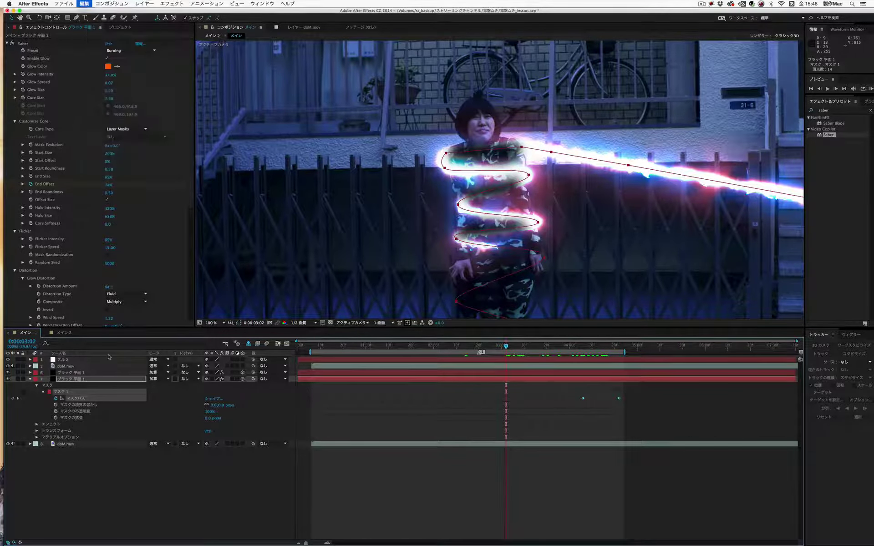
Paste the copied mask keyframes into the null's Transform > Position
left_click(65, 359)
left_click(30, 359)
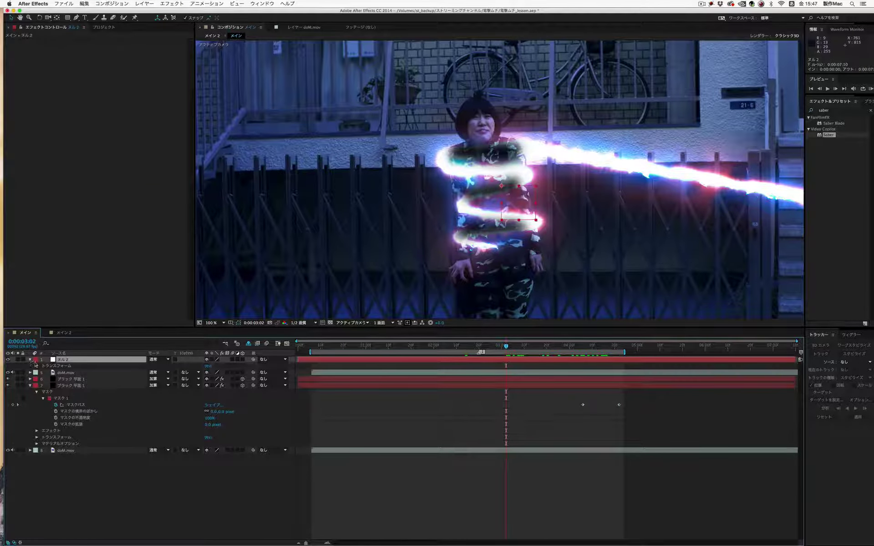
left_click(37, 366)
left_click(70, 380)
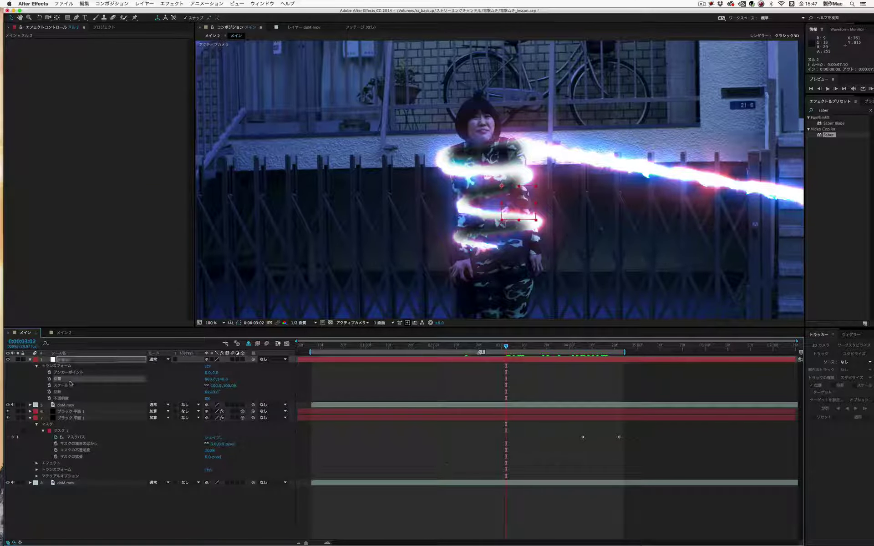
left_click(84, 3)
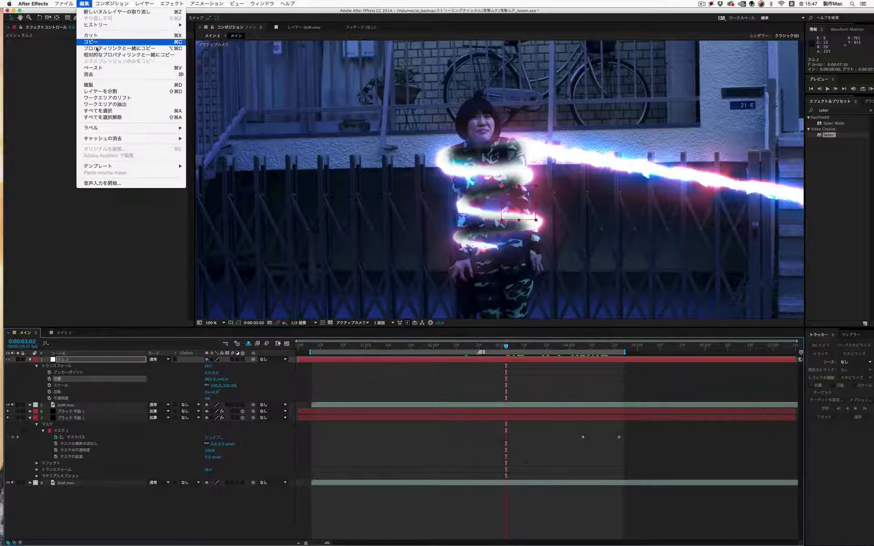
left_click(102, 68)
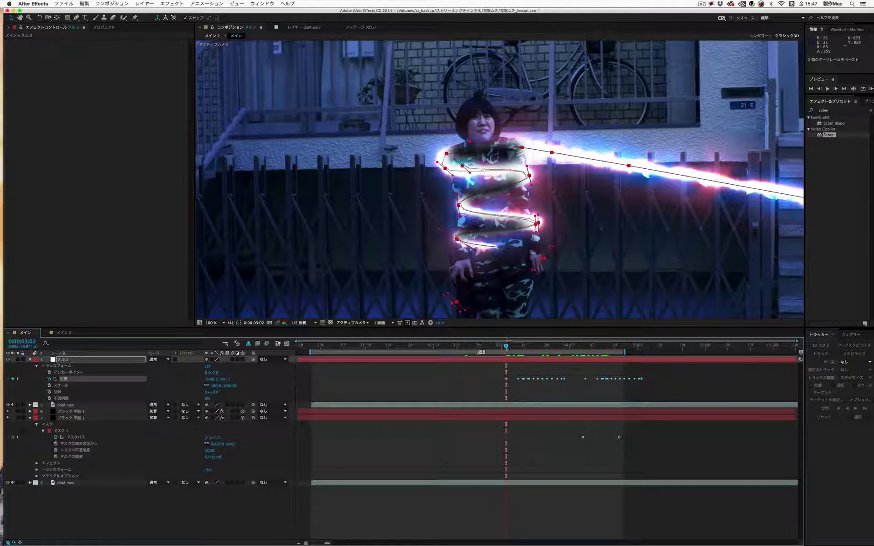
Shift the null's Position keyframes to start at 0:00:02:09 and set the time to 0:00:02:13
left_click_drag(506, 346, 520, 349)
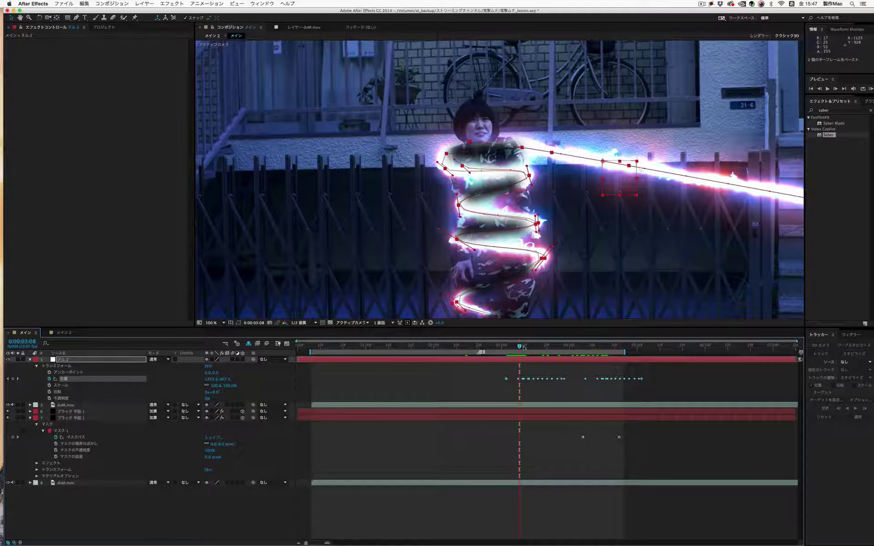
mouse_move(525, 348)
left_mouse_down()
mouse_move(569, 349)
mouse_move(455, 350)
left_mouse_up()
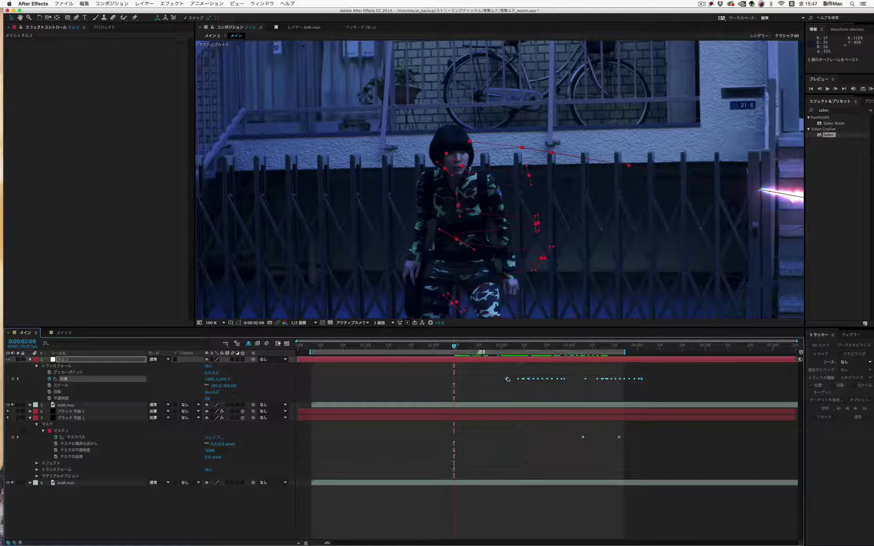
left_click_drag(507, 383, 455, 384)
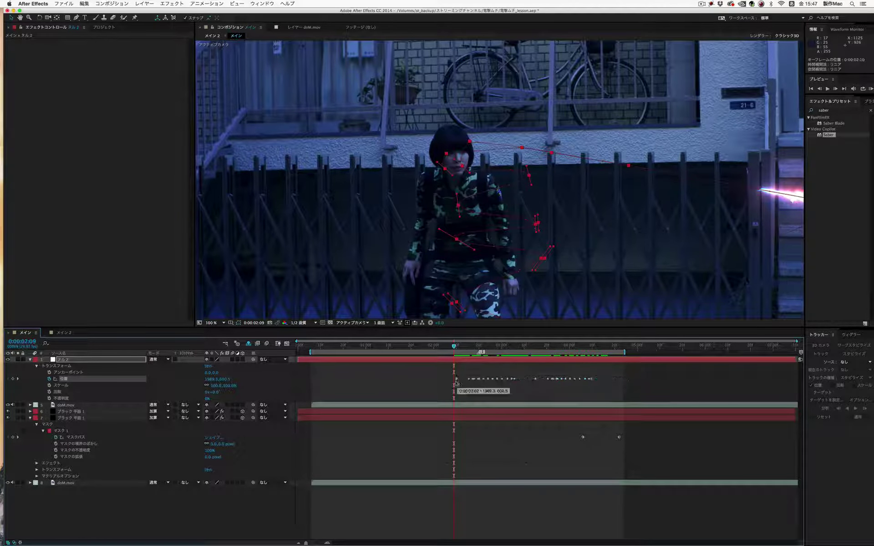
left_click_drag(455, 347, 468, 347)
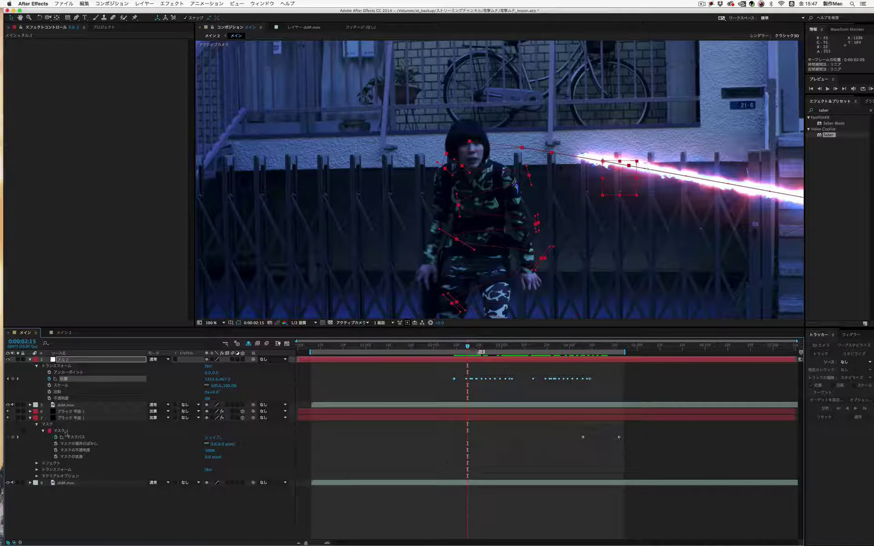
Preview the Saber End Offset animation from 0:00:02:06 to 0:00:03:12, ending on the beam's start frame
left_click(37, 463)
scroll(78, 460, "down", 5)
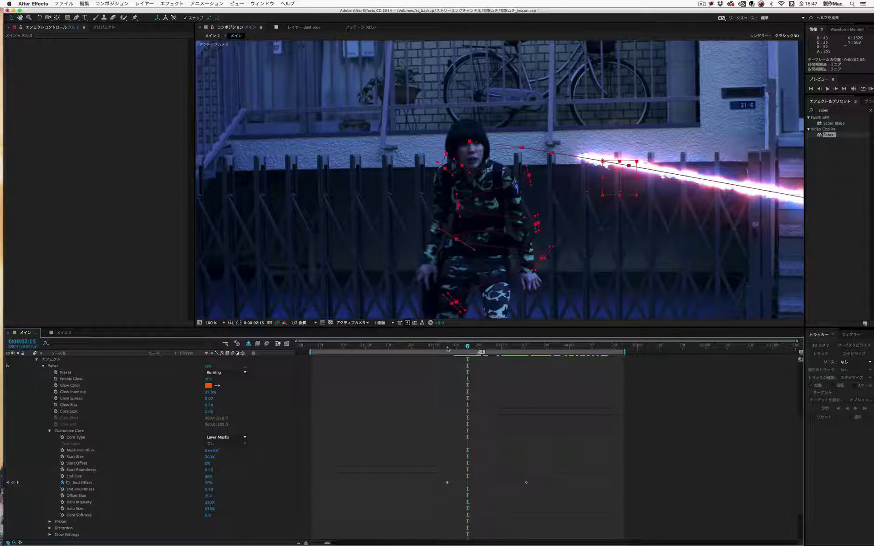
left_click(447, 349)
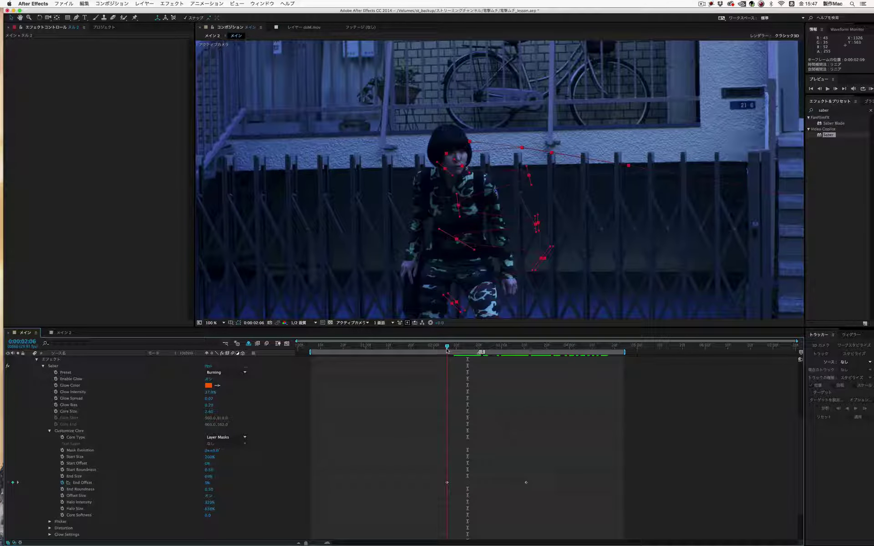
left_click_drag(448, 350, 528, 352)
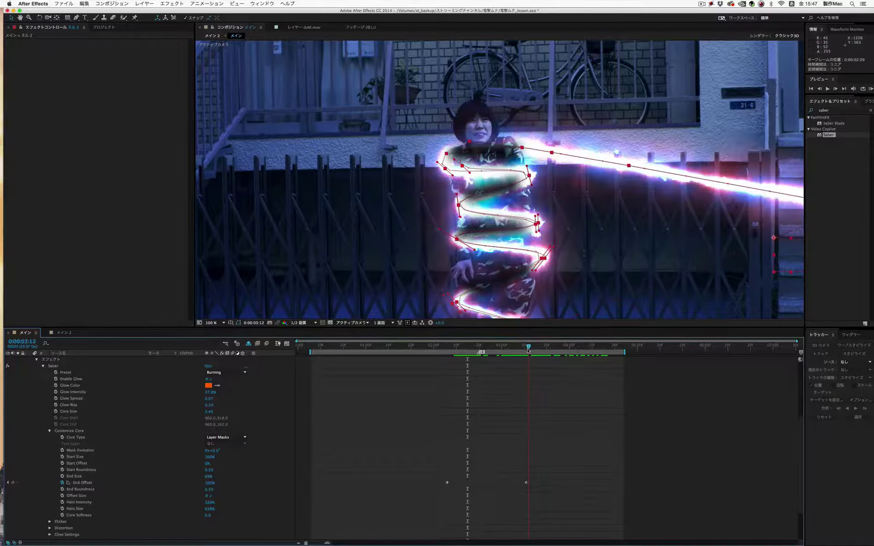
left_click_drag(528, 351, 470, 351)
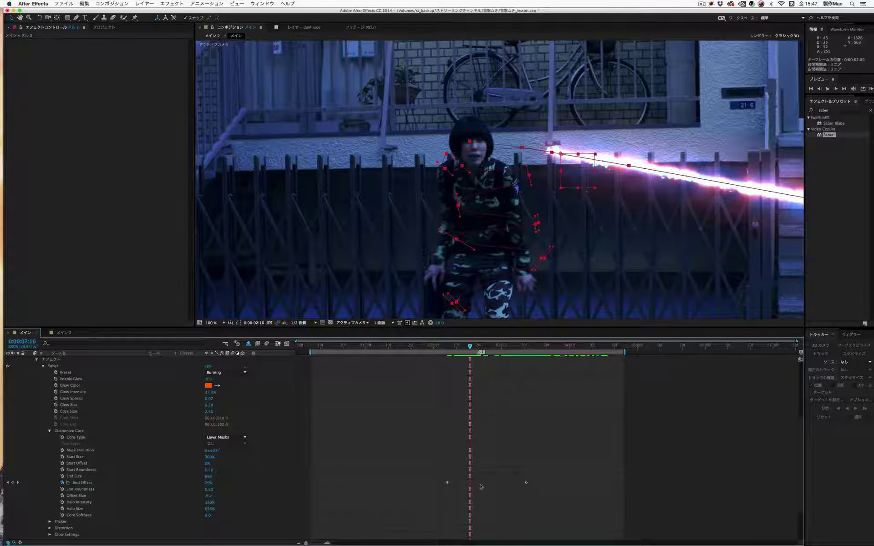
scroll(505, 451, "up", 3)
scroll(478, 410, "up", 3)
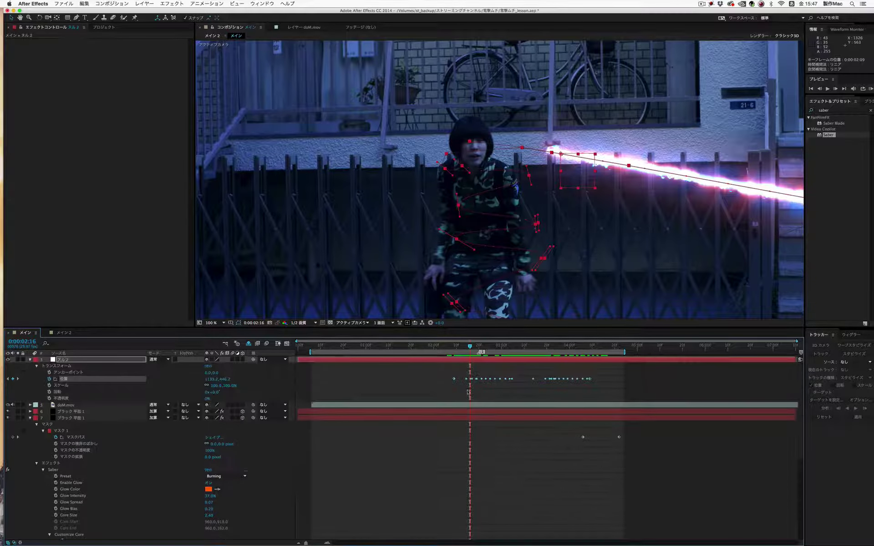
scroll(457, 374, "down", 2)
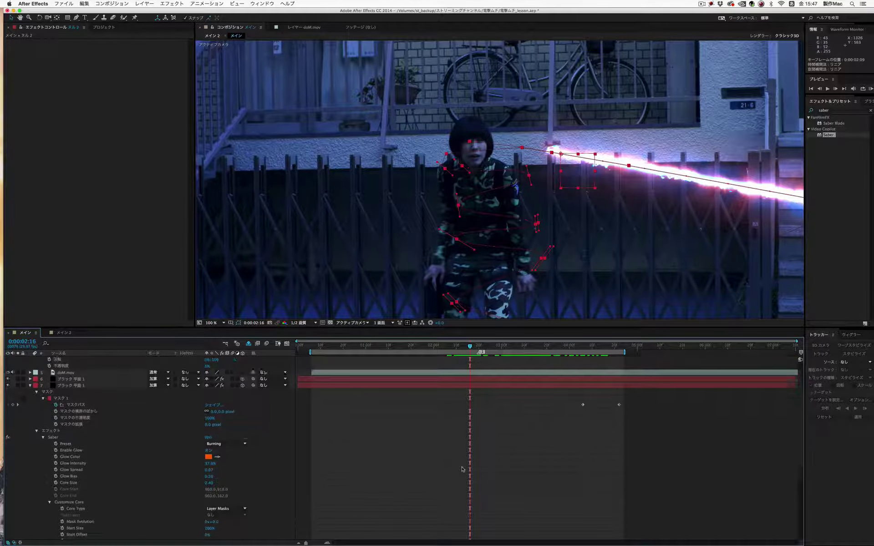
scroll(453, 371, "down", 2)
scroll(451, 368, "down", 1)
left_click(446, 347)
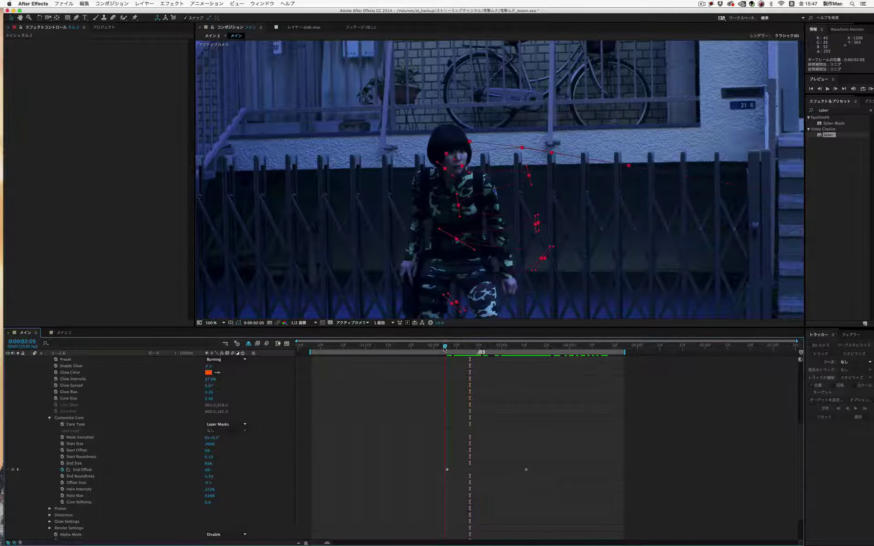
scroll(464, 465, "up", 2)
Slide Null 2's Position keys to 0:00:02:06 and apply a 50% Time Stretch to the layer
scroll(465, 465, "up", 2)
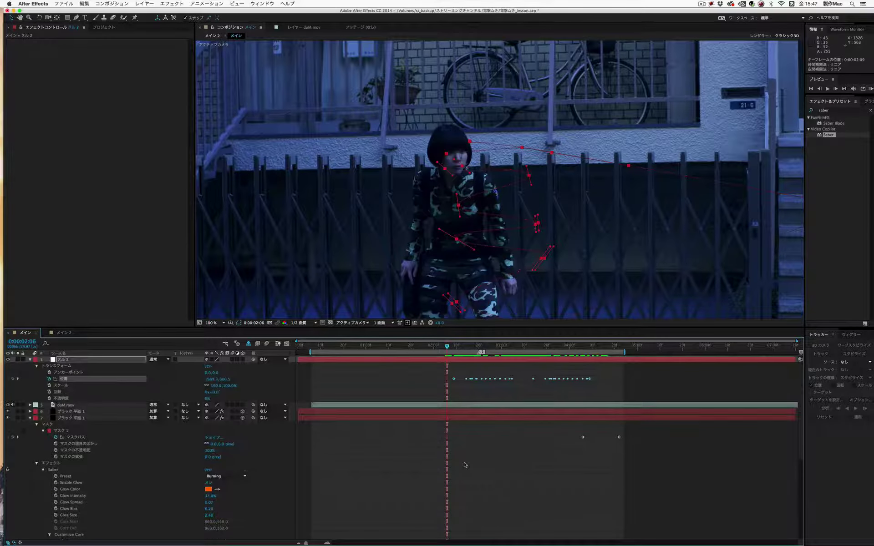
left_click_drag(458, 379, 451, 379)
mouse_move(583, 382)
right_click(114, 364)
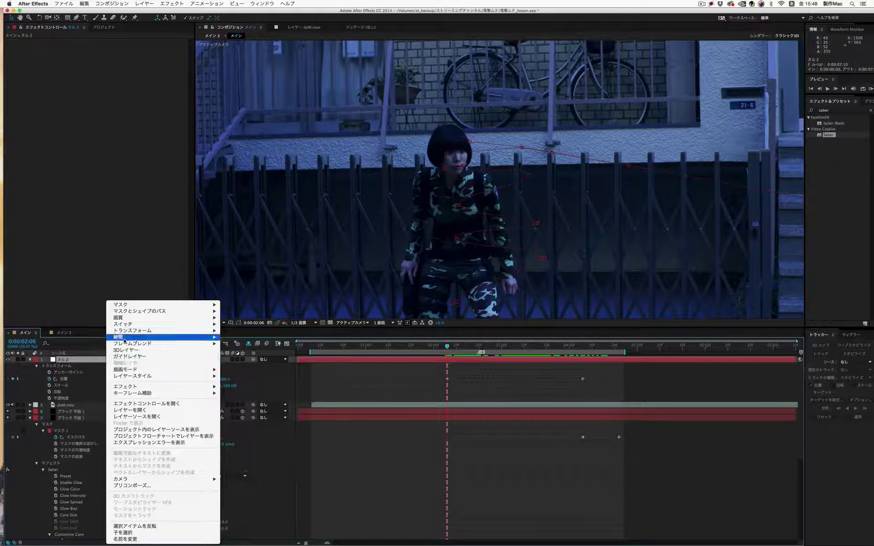
mouse_move(138, 339)
left_click(239, 350)
type("50")
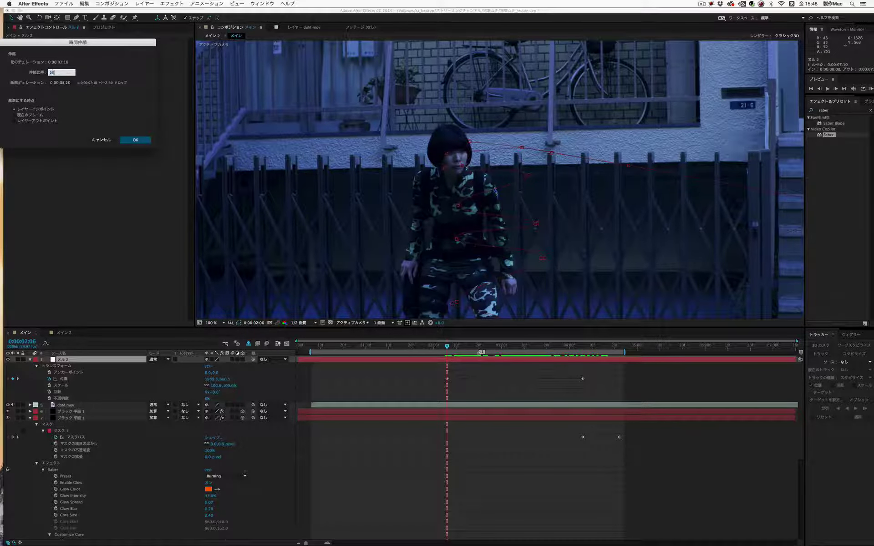
key("Tab")
key("Return")
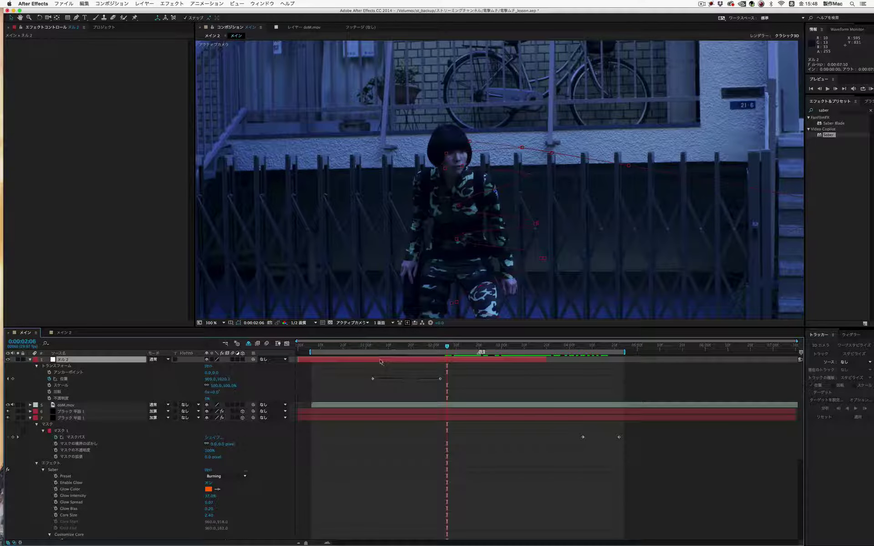
Slide the stretched Null 2 later and shift its Position keys a couple of frames to 0:00:02:08
mouse_move(383, 363)
left_mouse_down()
mouse_move(455, 363)
mouse_move(458, 348)
left_mouse_up()
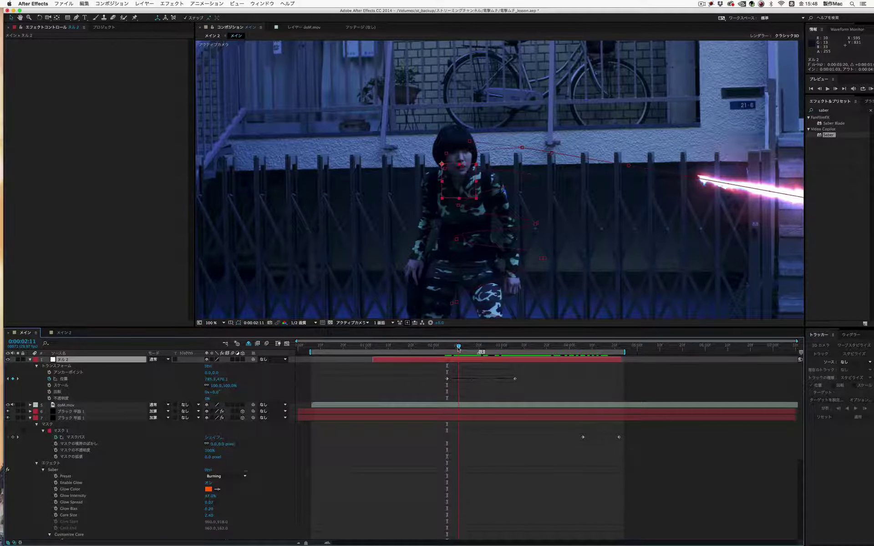
left_click_drag(458, 349, 456, 349)
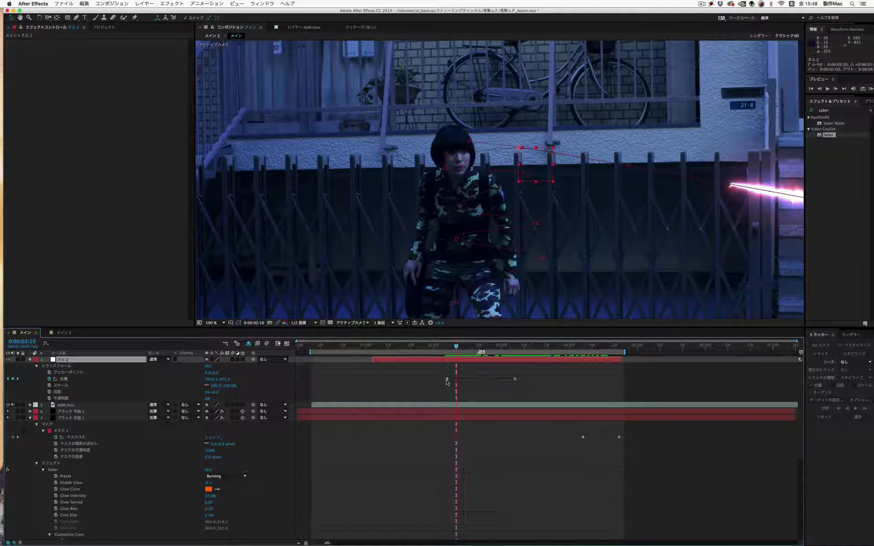
left_click(64, 379)
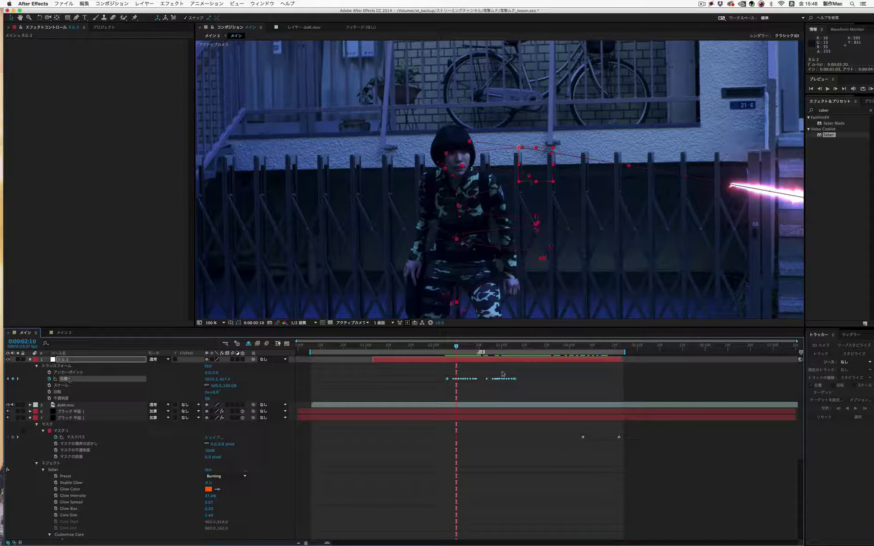
mouse_move(446, 380)
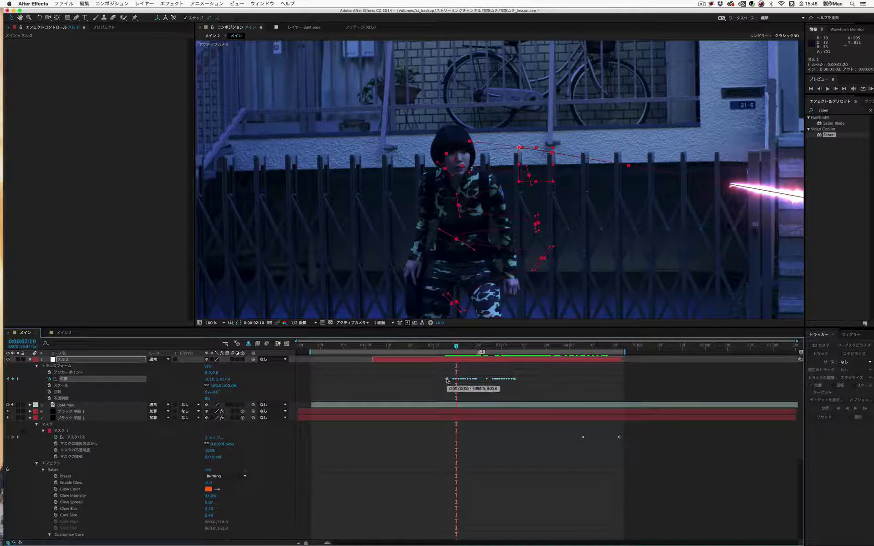
left_click_drag(447, 380, 455, 381)
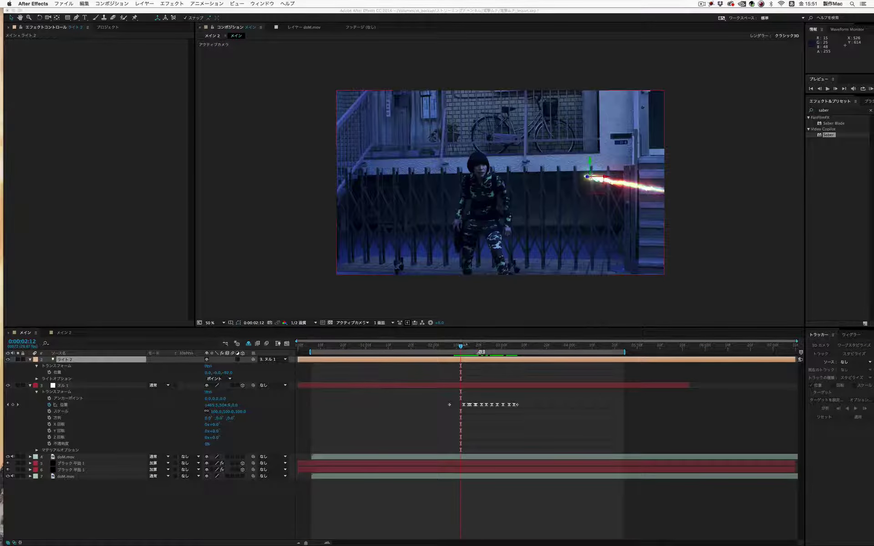
Parent Light 2 to Null 1, switch Light 2 on, and scrub from 0:00:02:11 to watch it follow the beam
left_click(462, 350)
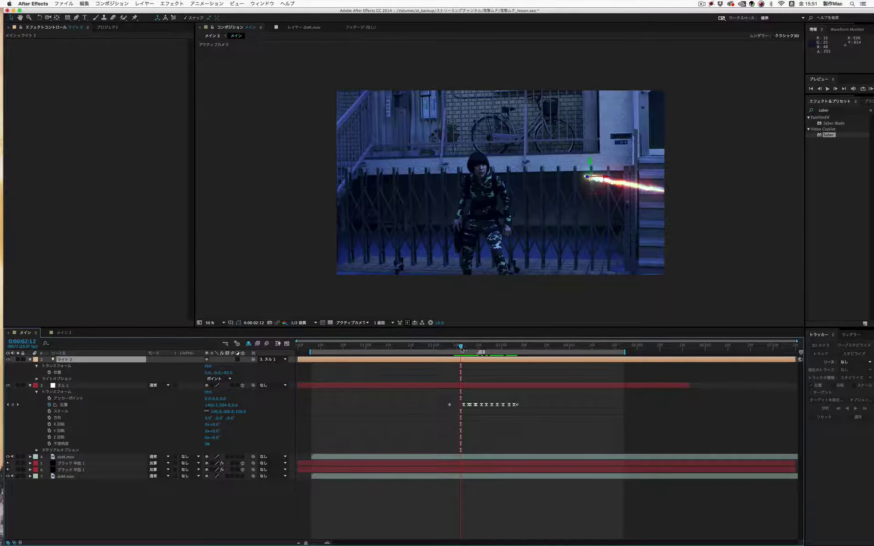
left_click_drag(464, 349, 462, 349)
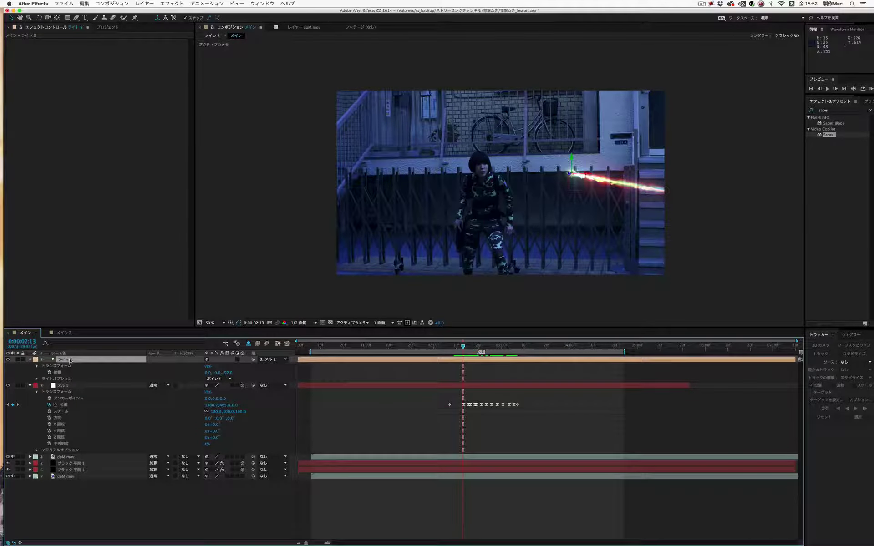
left_click_drag(253, 360, 70, 388)
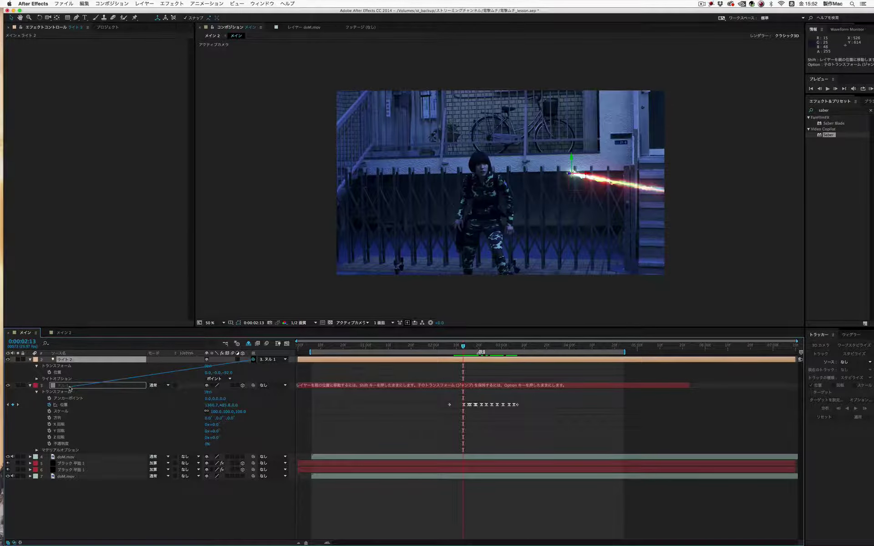
left_click_drag(70, 388, 70, 388)
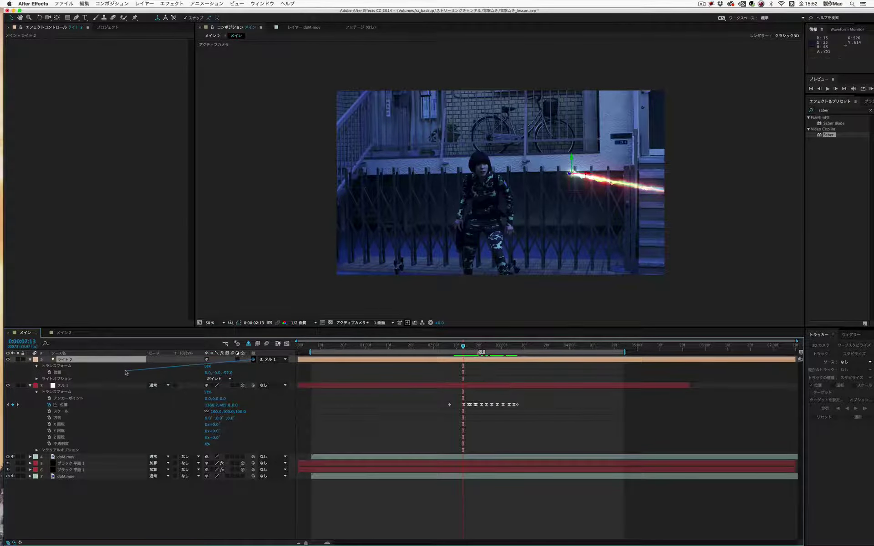
left_click_drag(462, 348, 458, 348)
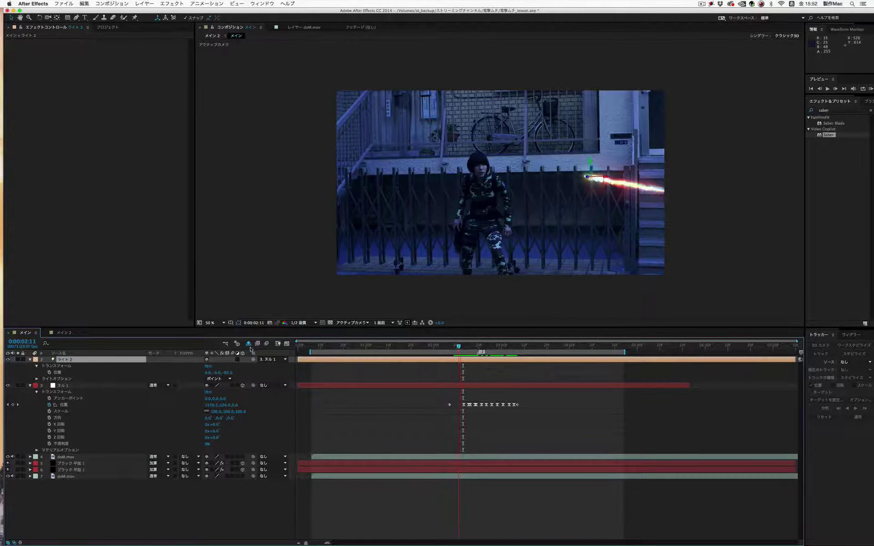
left_click(8, 360)
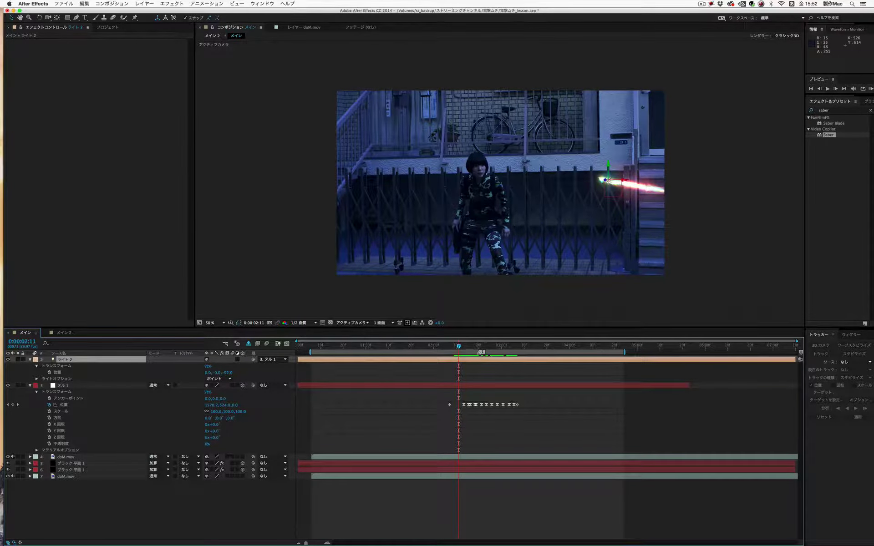
left_click_drag(460, 348, 520, 350)
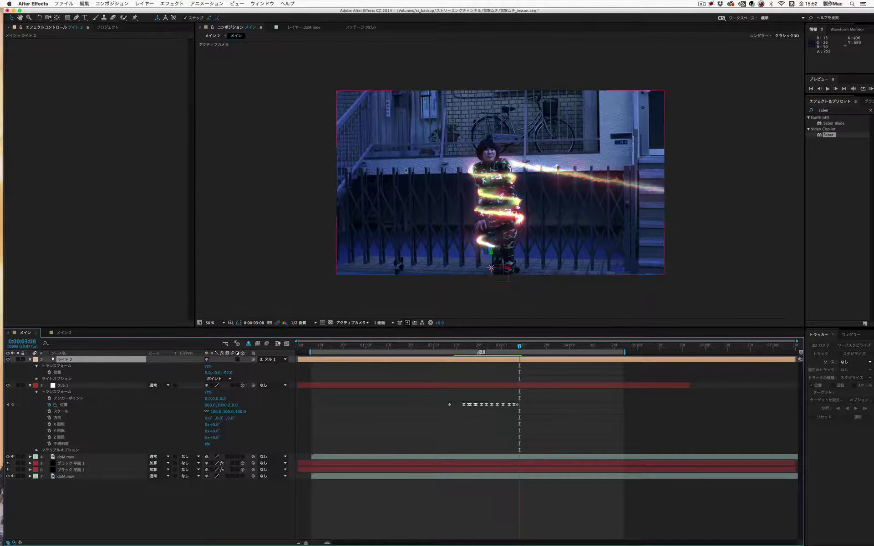
Enable 3D on the street footage, show the shy layers, and open then cancel Light 3's settings
left_click(243, 476)
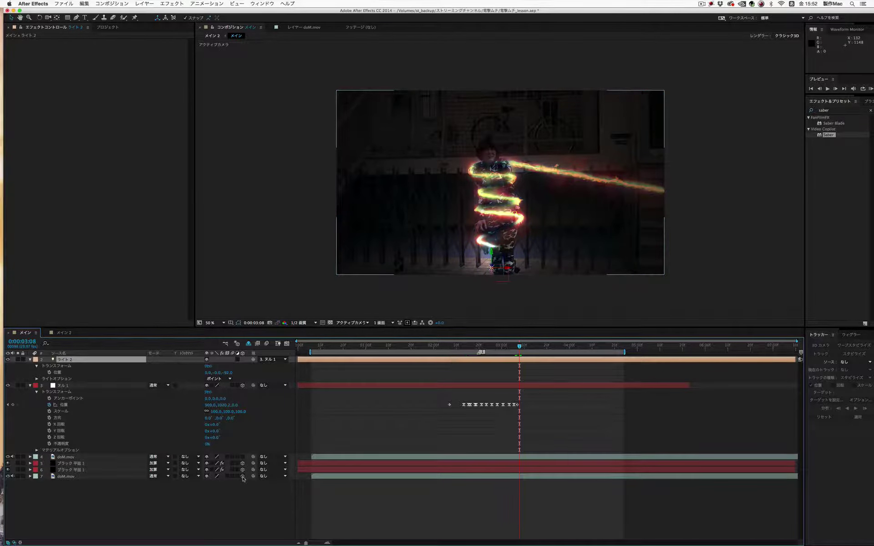
left_click(248, 344)
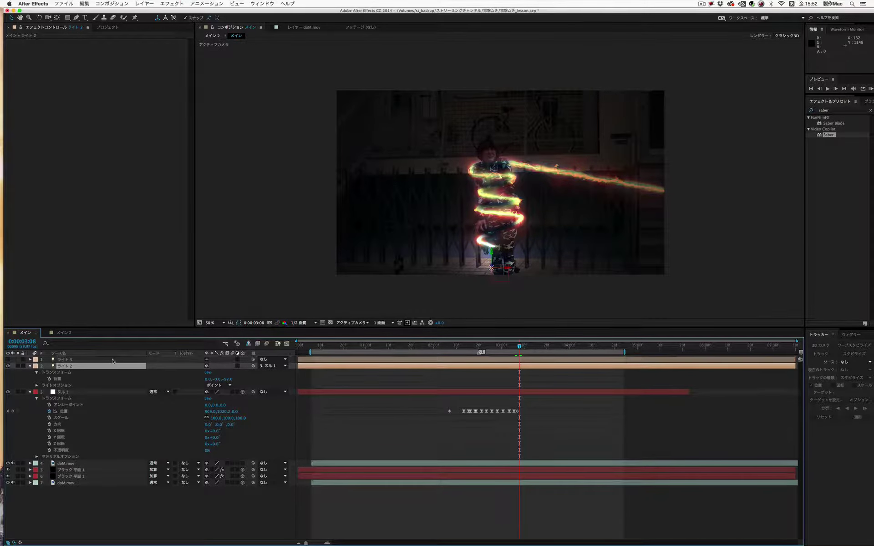
double_click(61, 360)
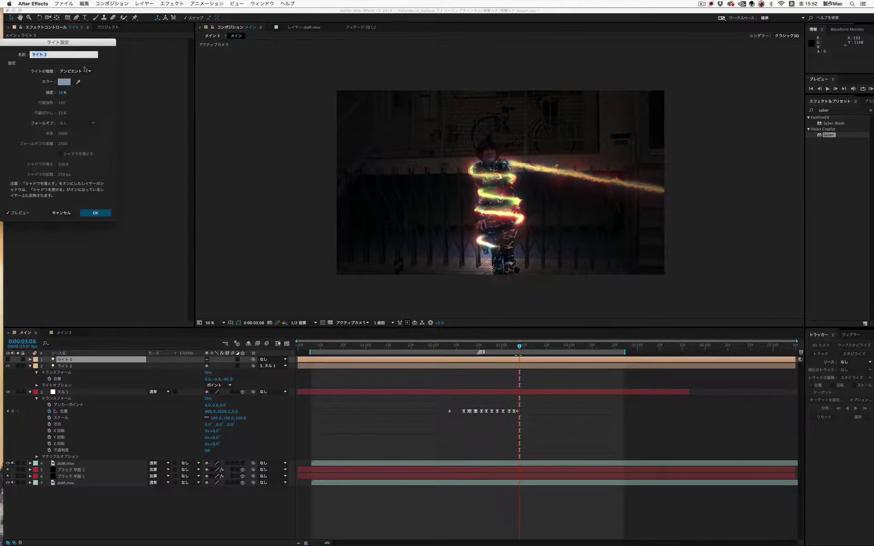
left_click(66, 213)
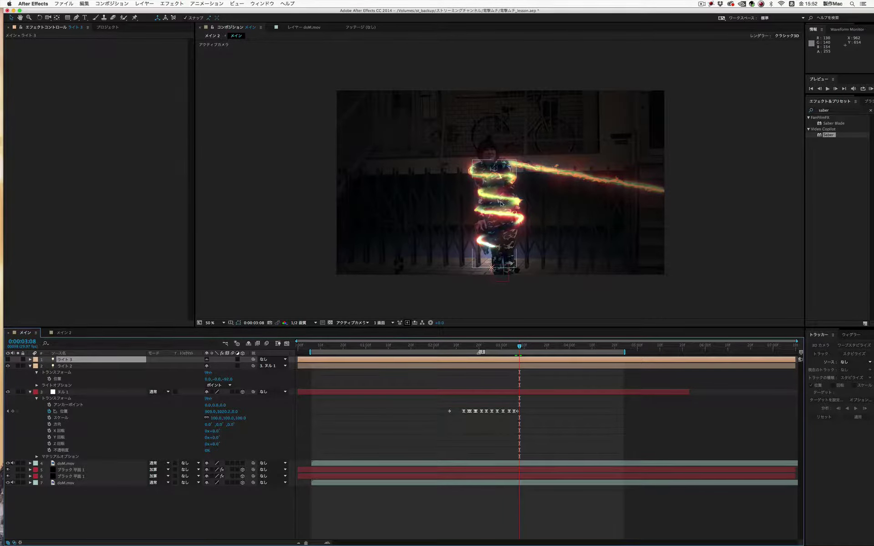
Turn on ambient Light 3, scrub through the beam's entrance, and switch to the メイン 2 comp
left_click(8, 360)
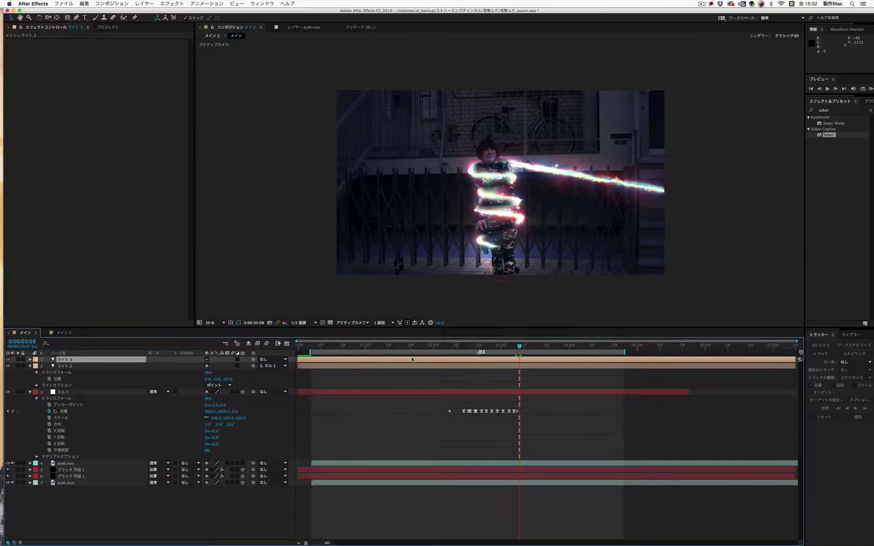
left_click_drag(475, 349, 466, 352)
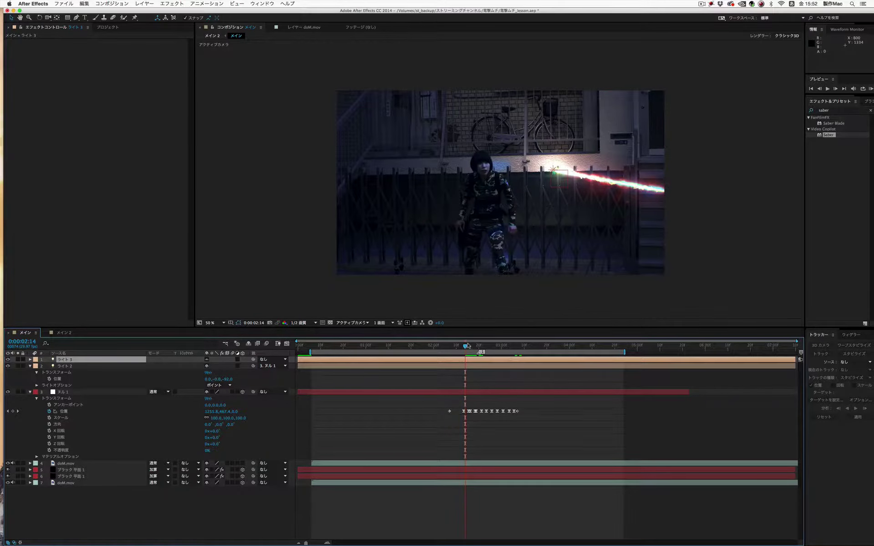
left_click_drag(470, 349, 506, 350)
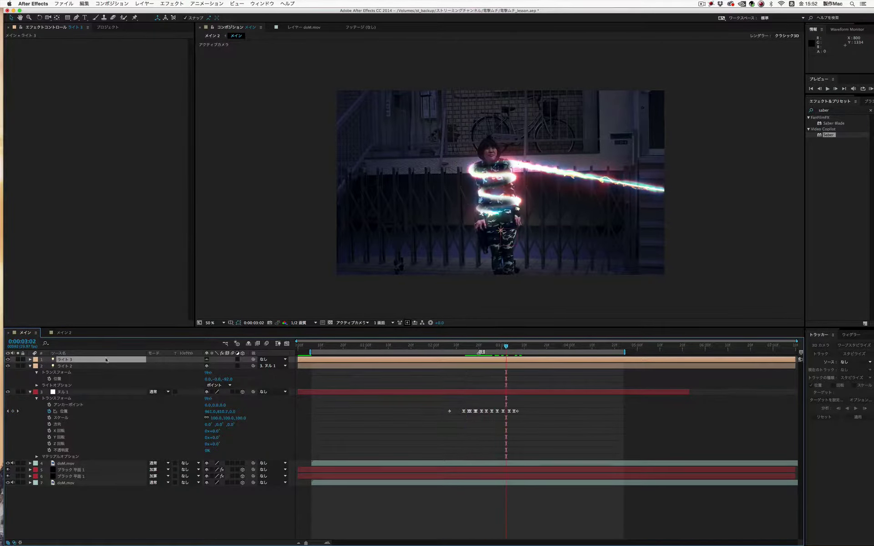
left_click(65, 334)
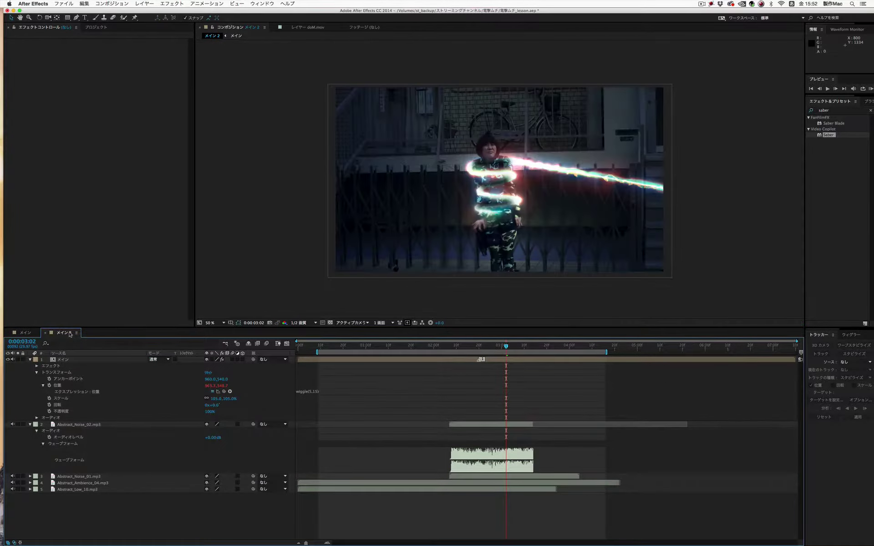
left_click(321, 347)
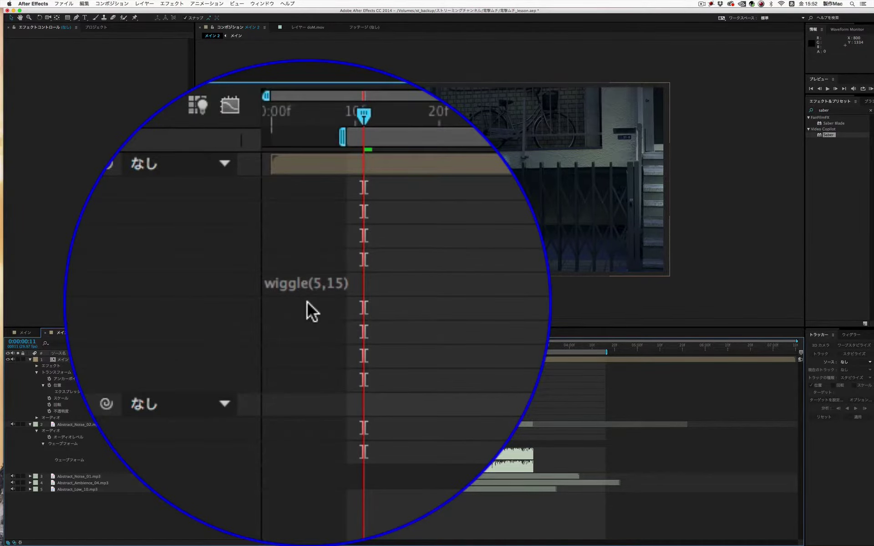
key("Page_Down")
key("Page_Down")
key("Page_Down")
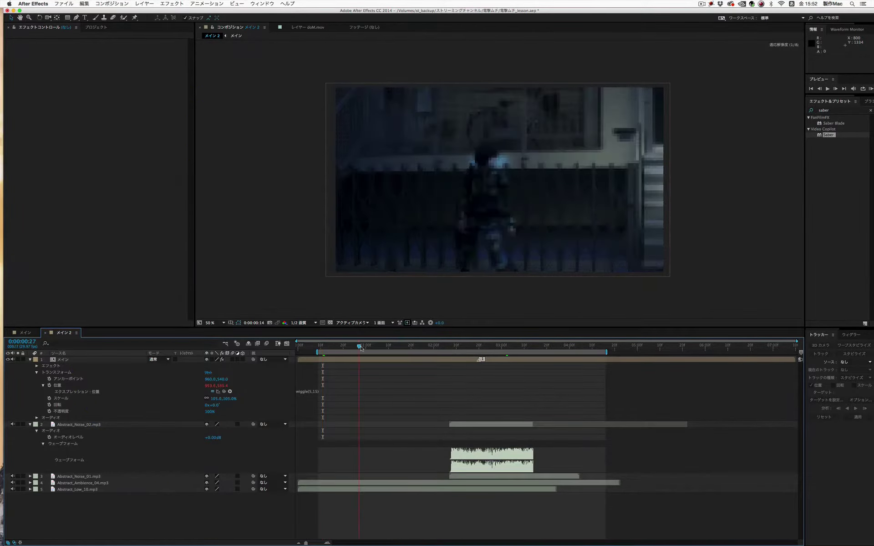